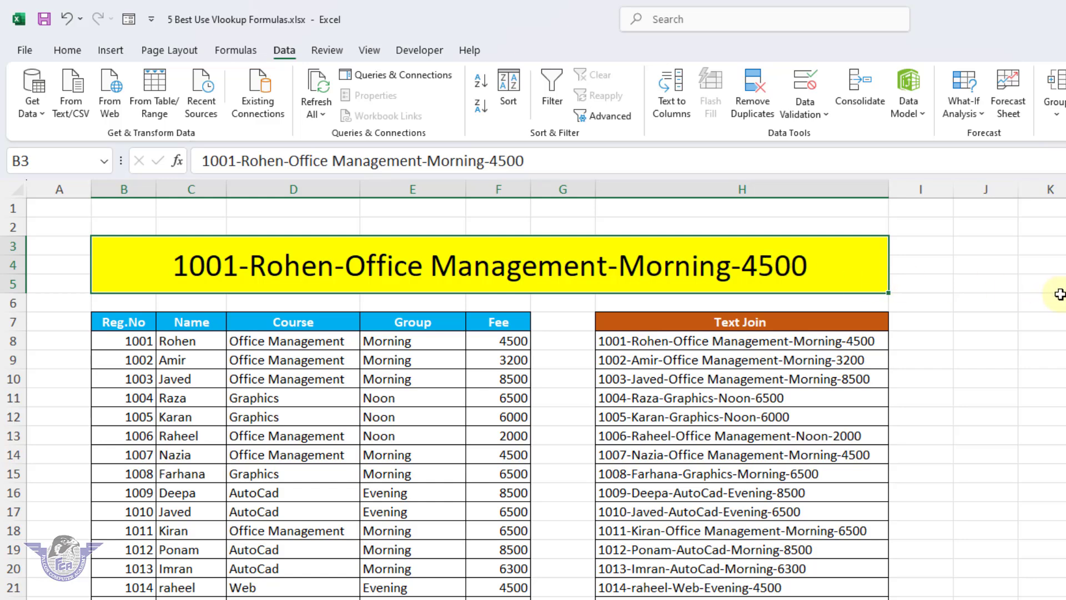
- Clear the existing joined entries below the Text Join header, starting from H8
click(725, 459)
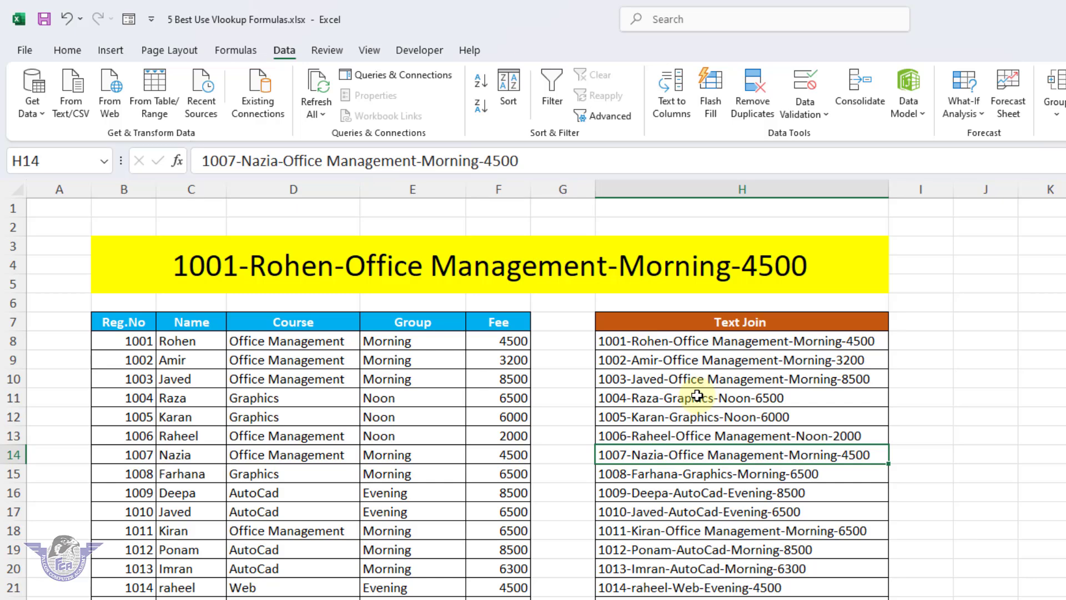
drag(672, 341, 722, 599)
key(Delete)
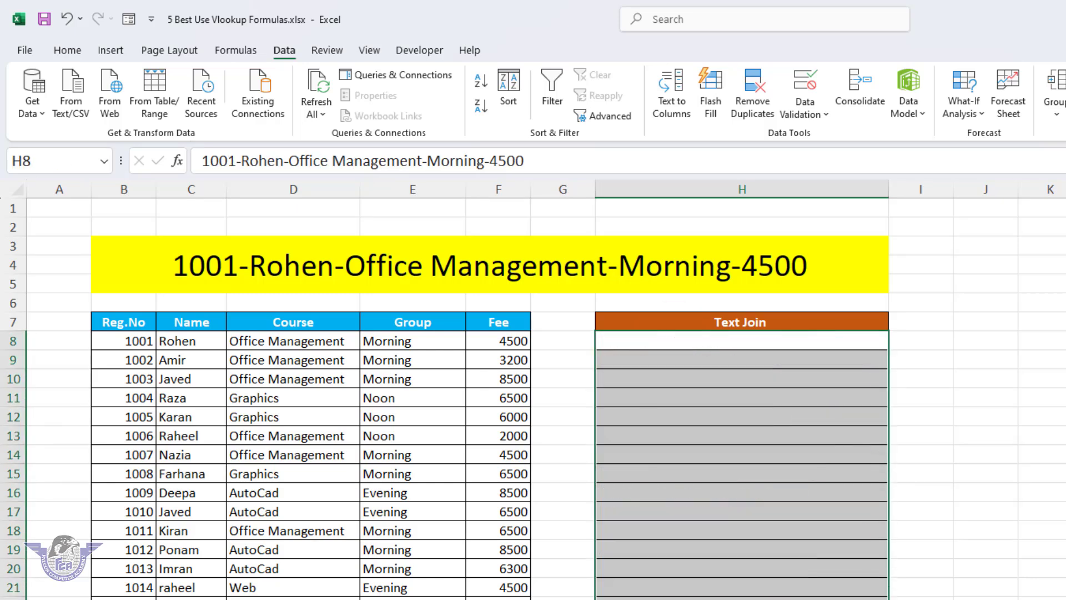
- Start a CONCATENATE formula in H8 with the registration number in B8 followed by a "-" separator
click(657, 340)
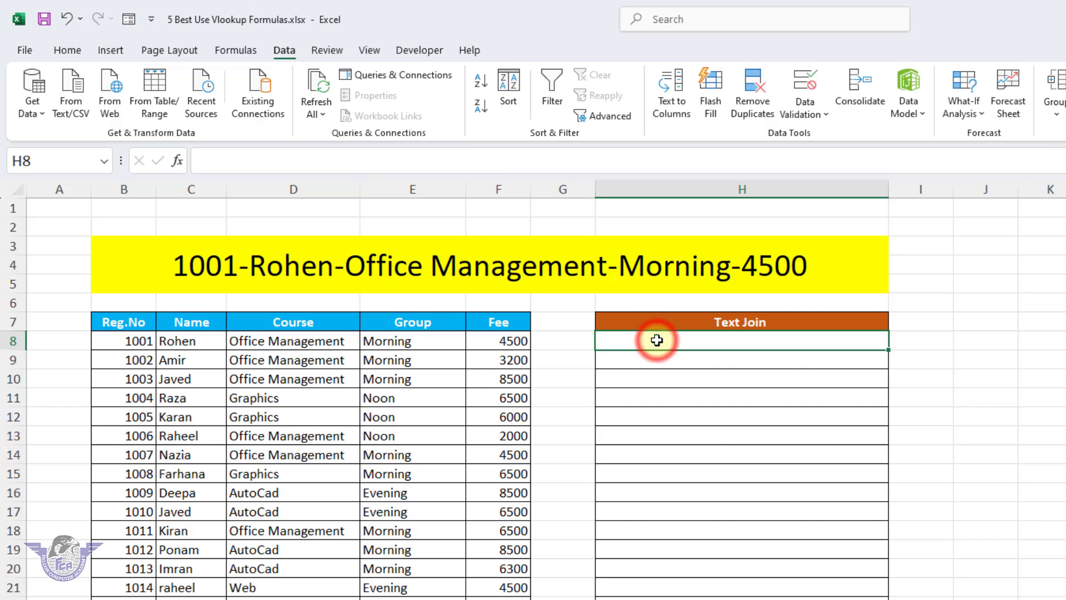
text(=)
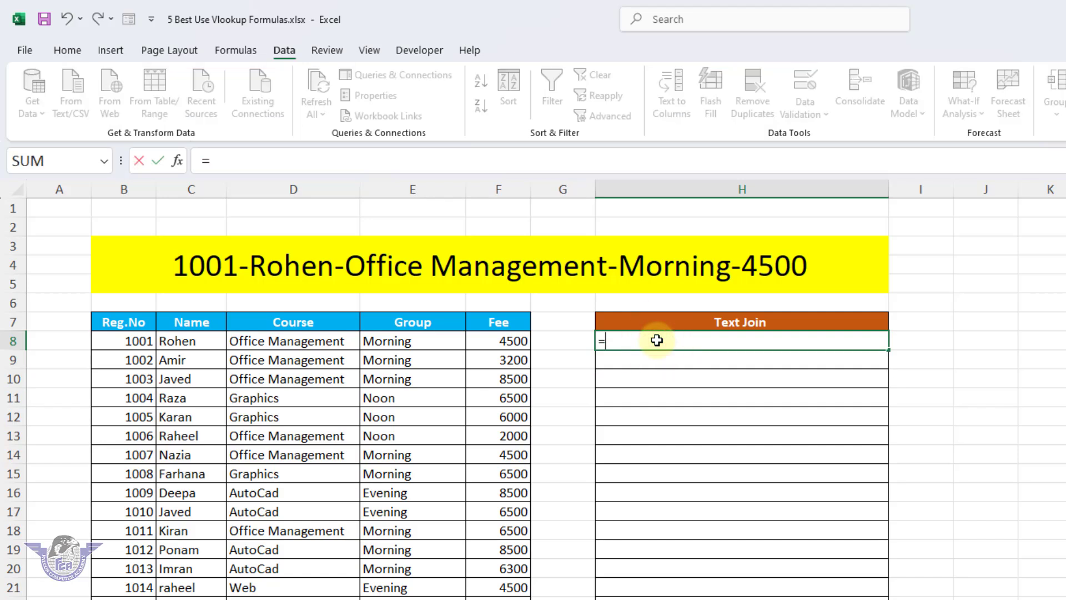
text(conc)
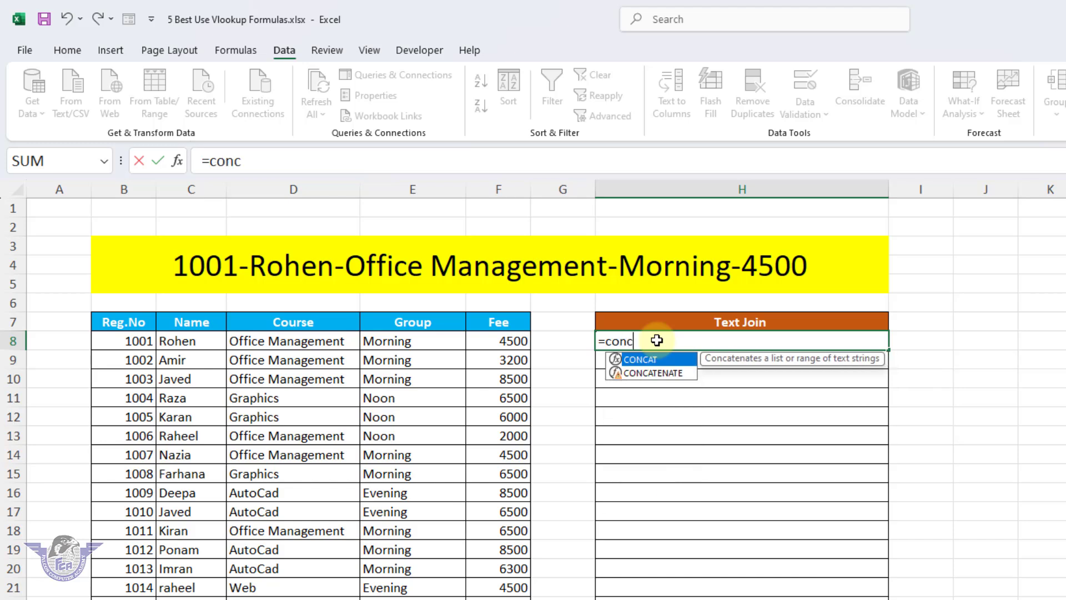
key(Down)
key(Tab)
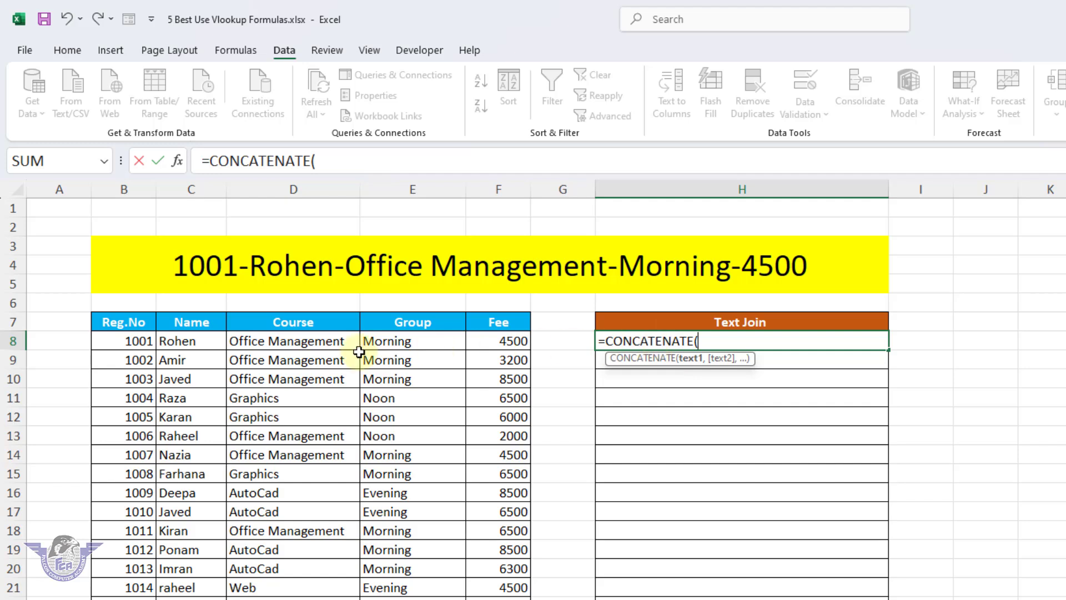
click(135, 341)
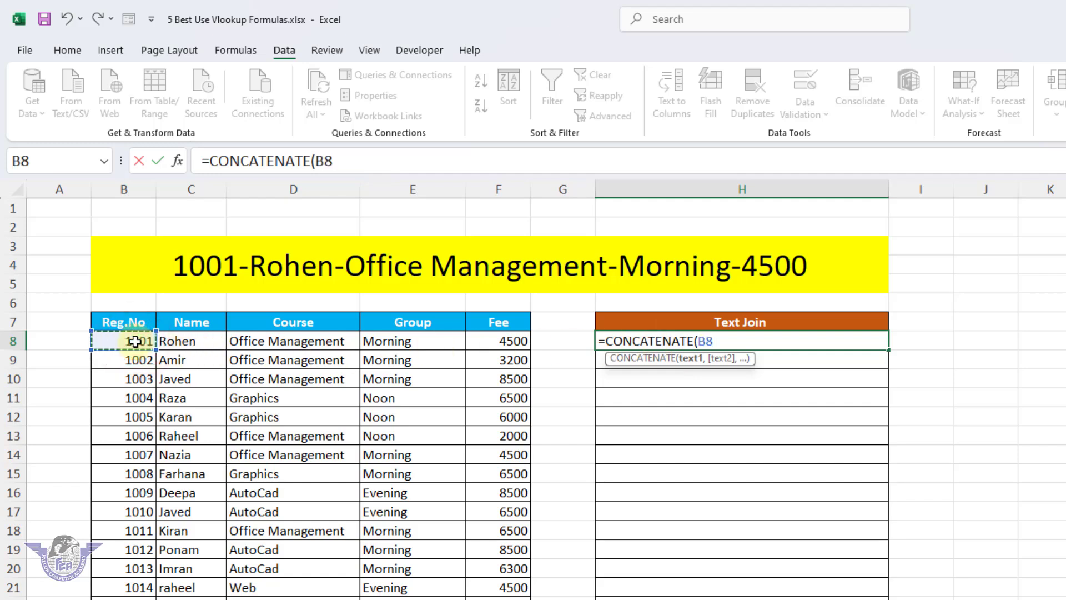
text(,)
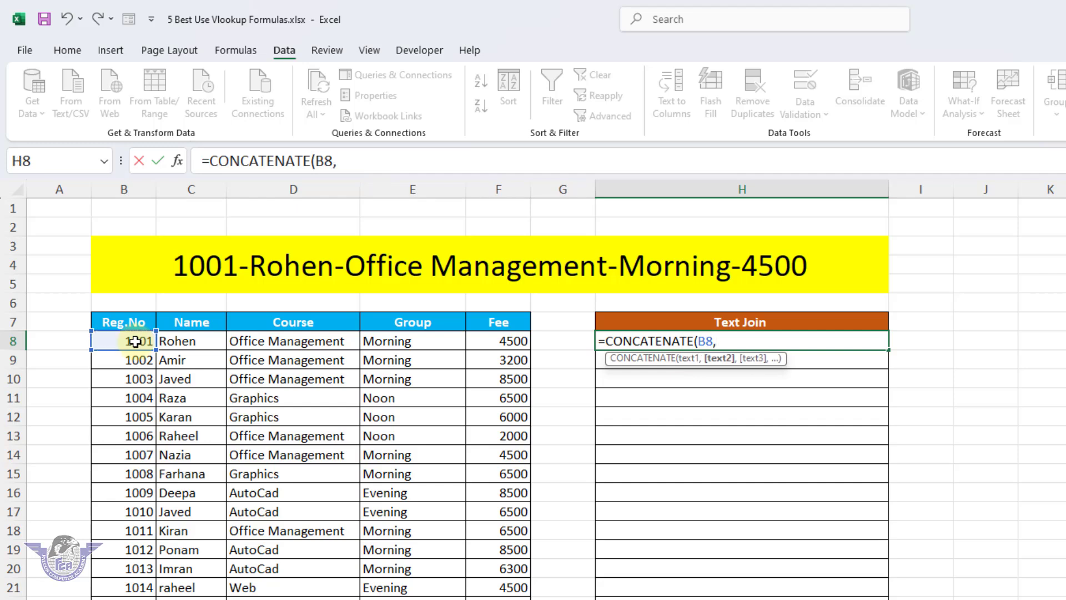
text(")
text(-",)
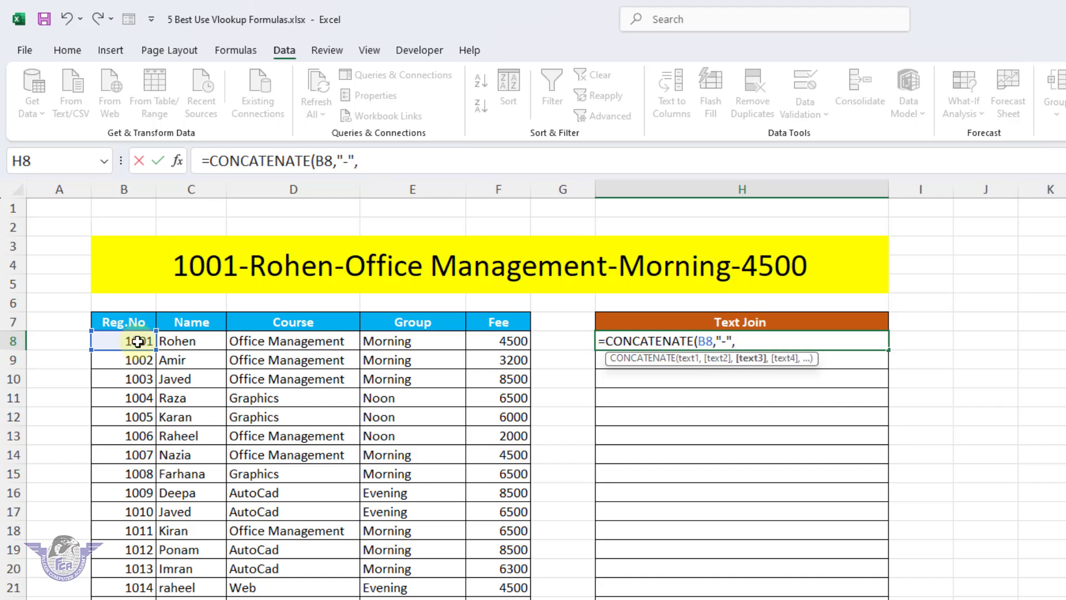
- Add the name in C8 and the course in D8 to the formula, each followed by a "-" separator
click(182, 345)
text(,)
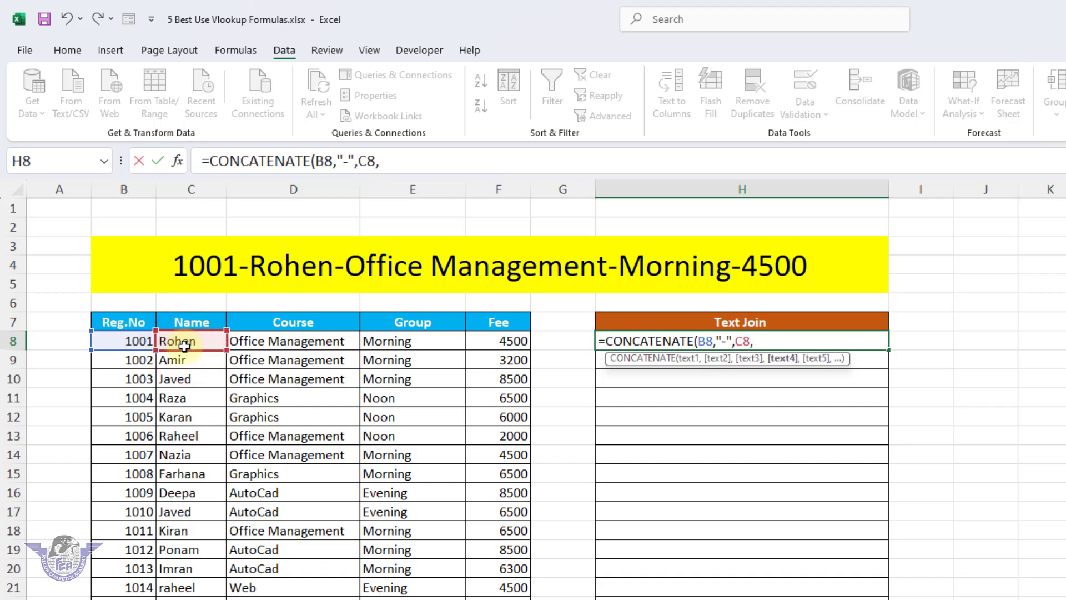
text("-")
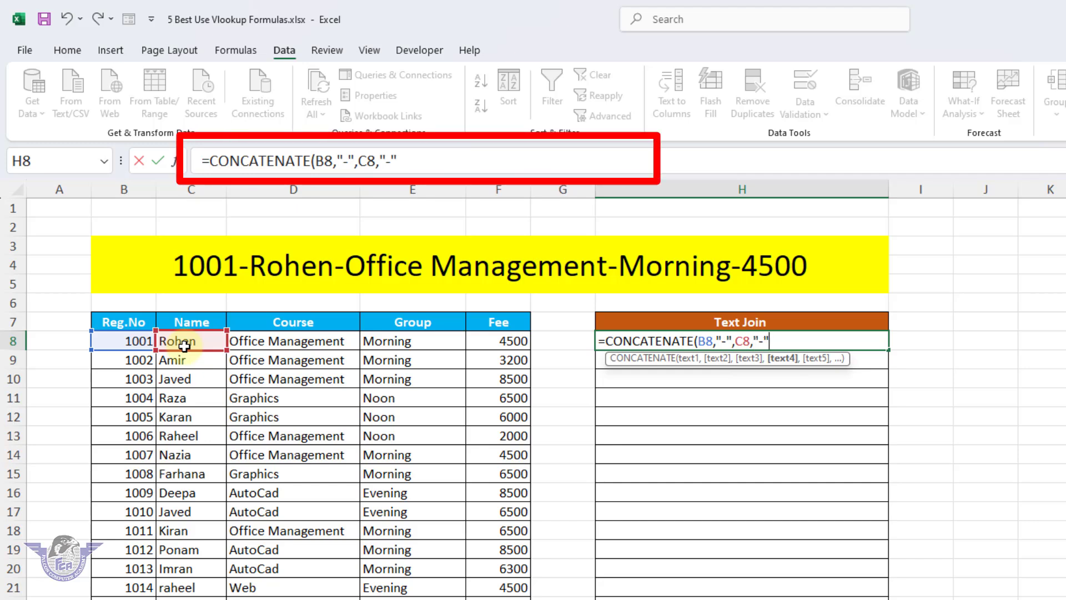
text(,)
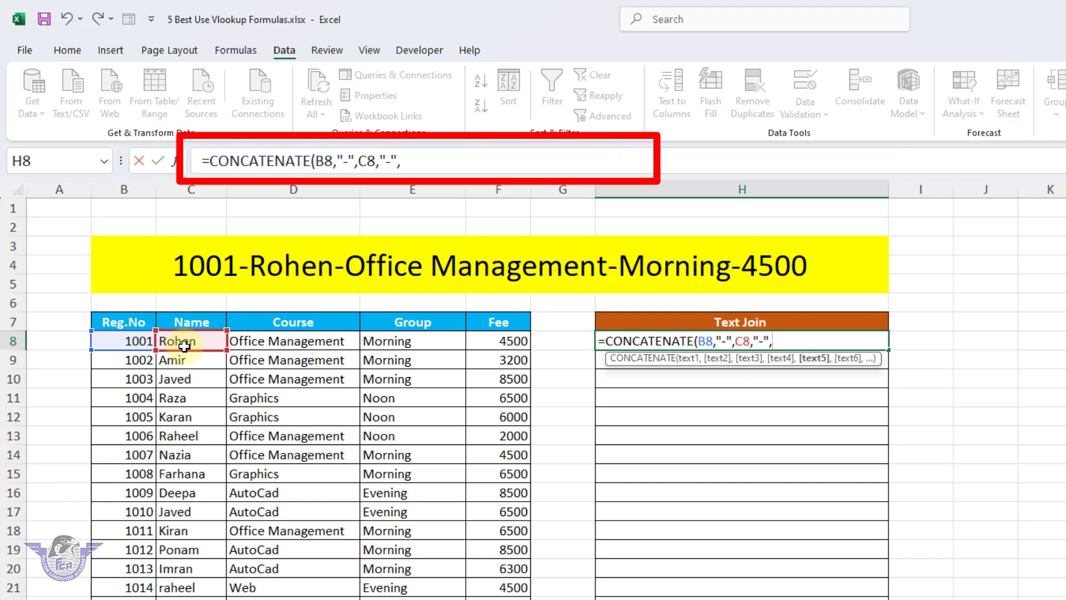
click(298, 343)
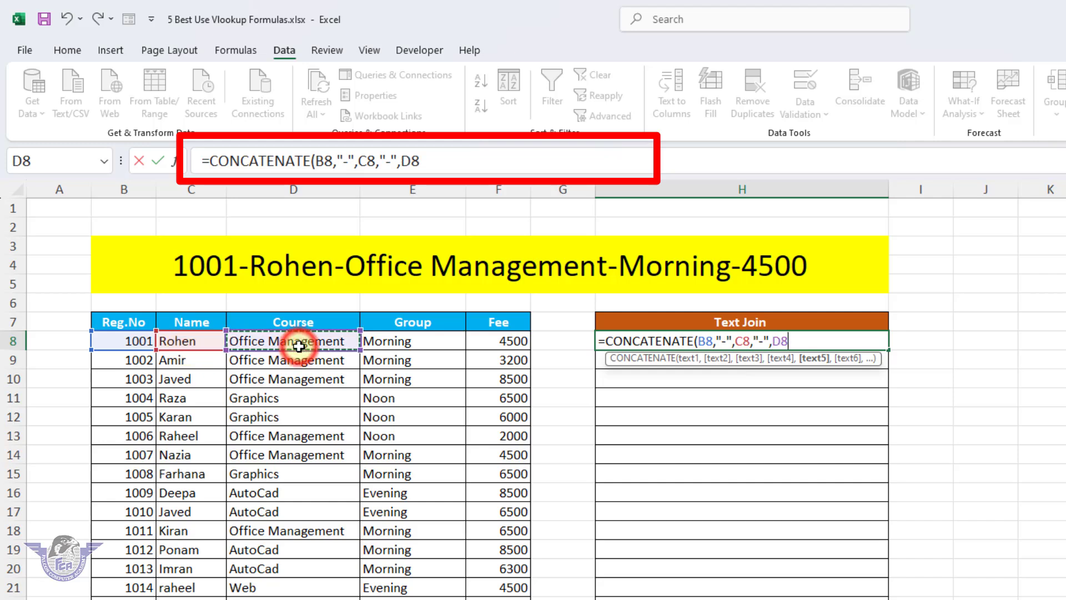
text(,")
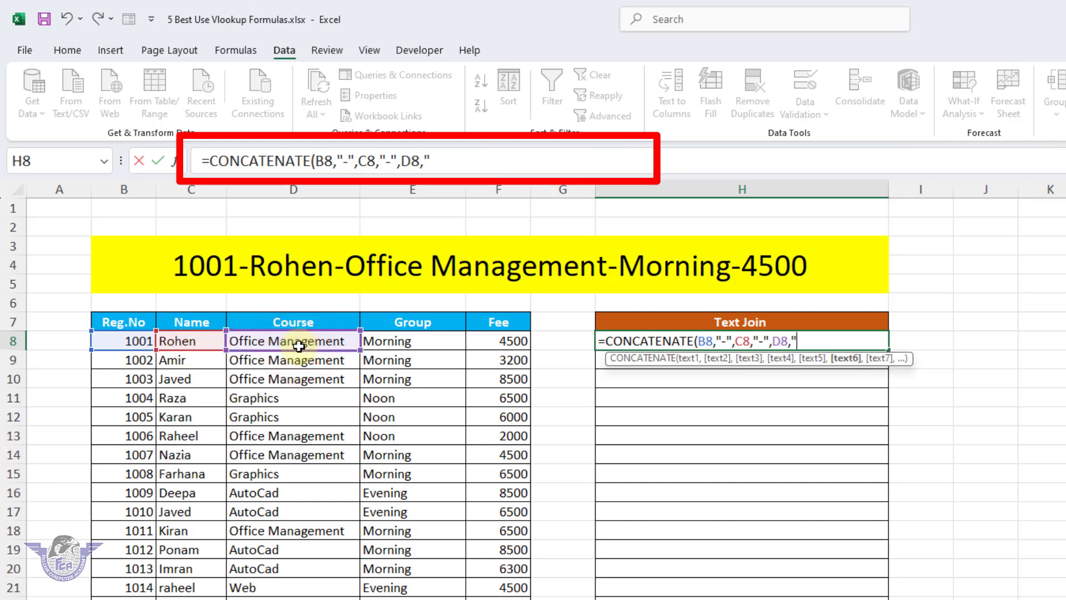
text(-",)
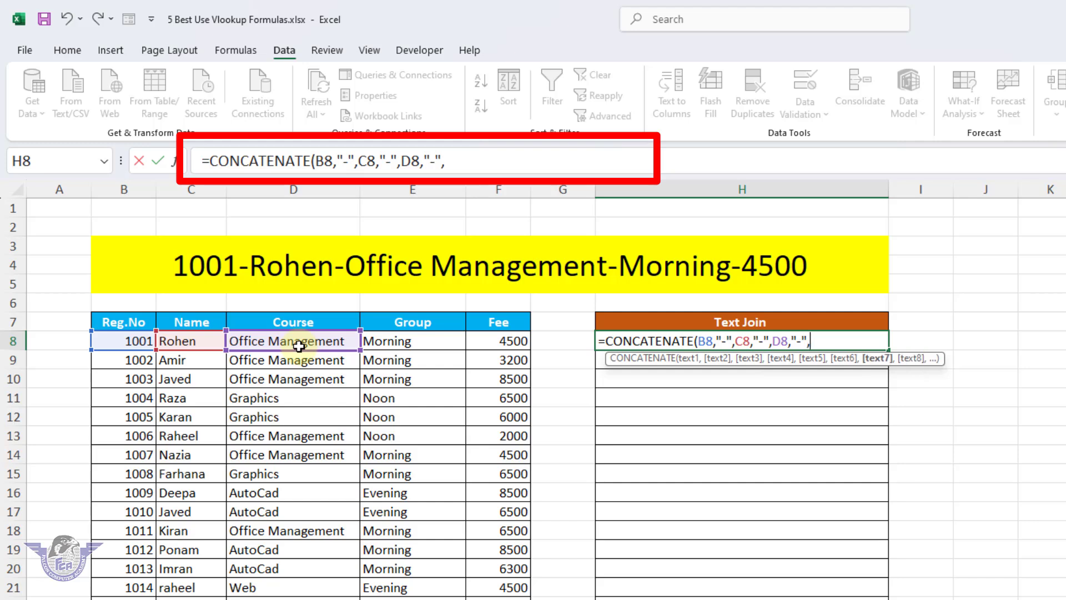
- Add the group in E8, a "-" separator and the fee in F8, and complete the CONCATENATE formula
click(394, 340)
text(,")
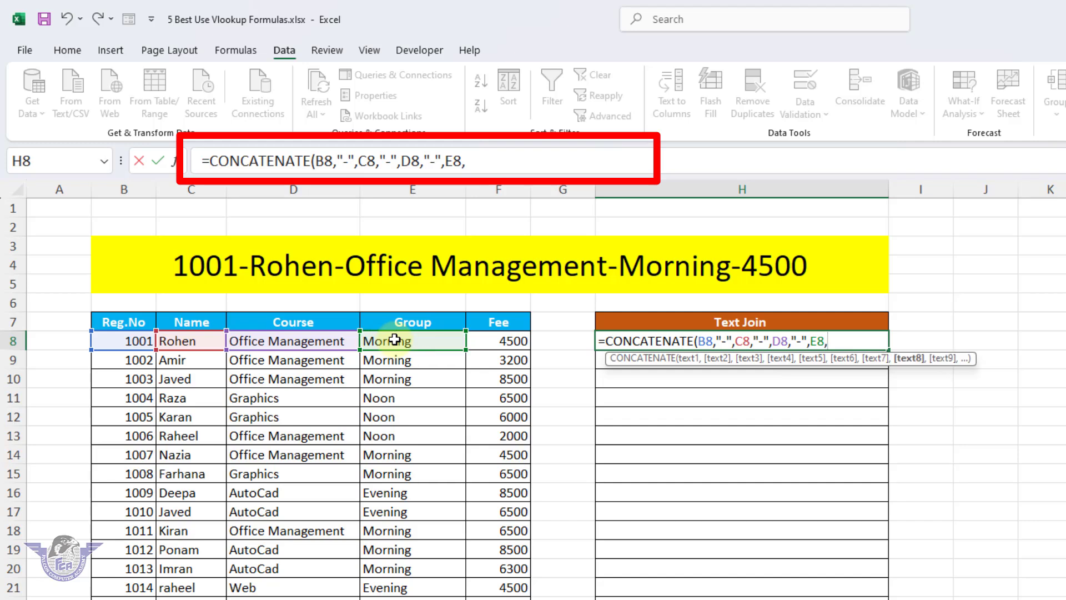
text(-",)
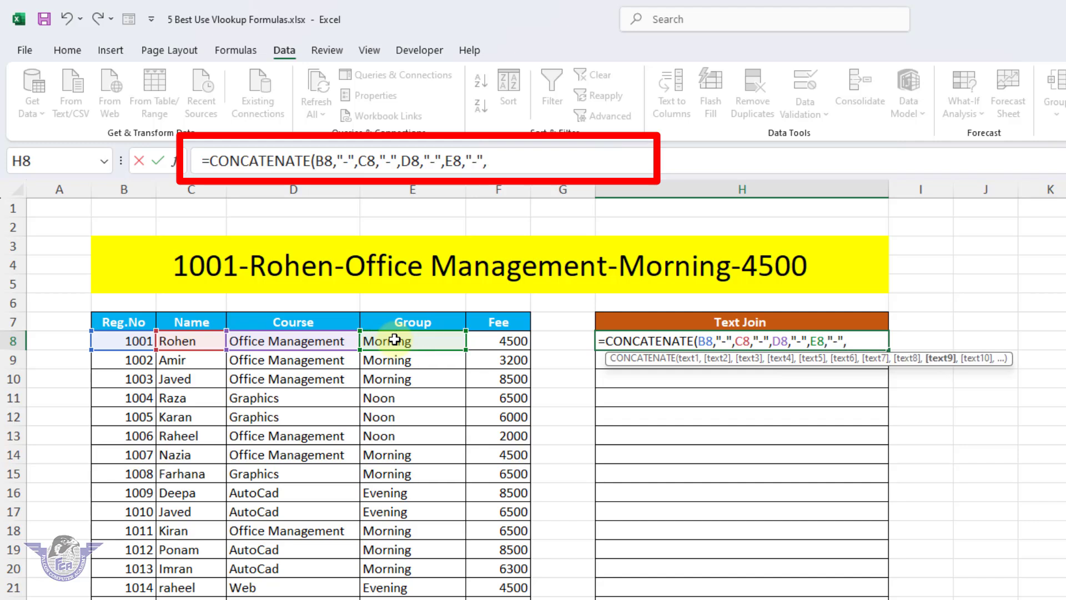
click(507, 341)
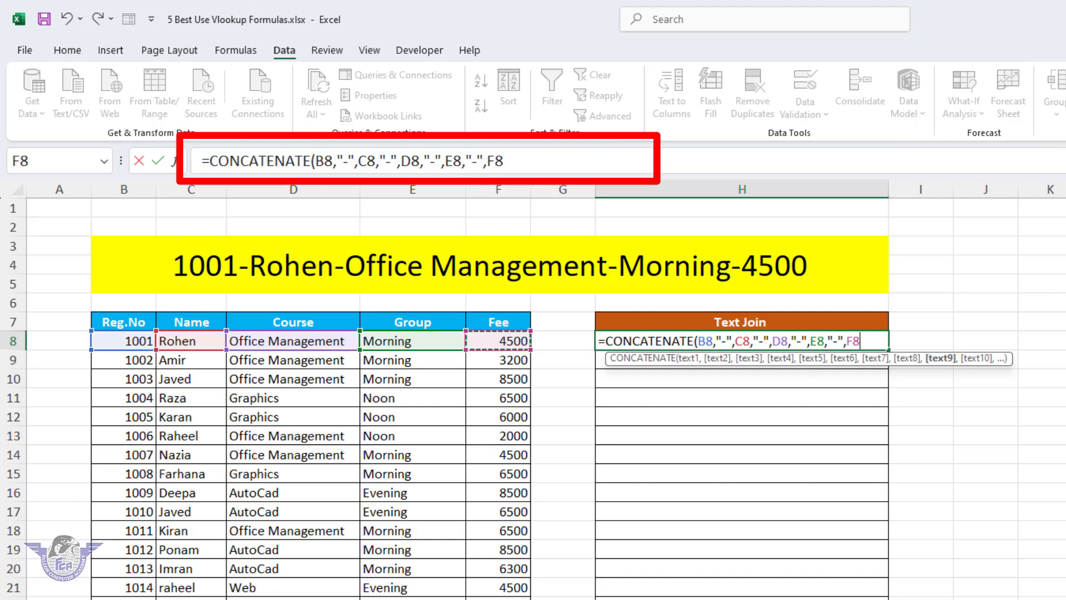
text())
key(Return)
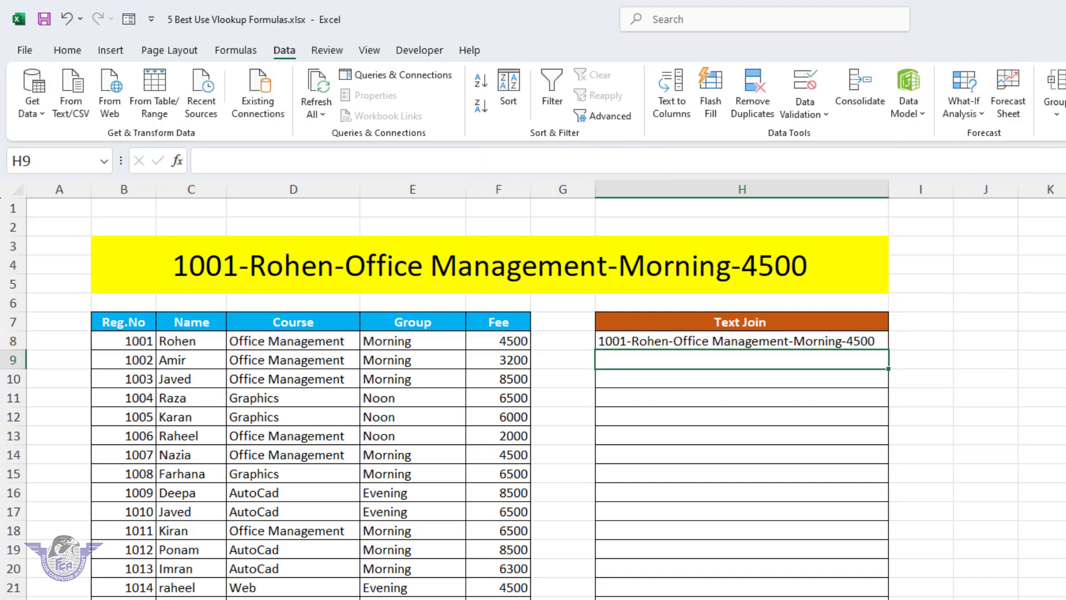
- Copy the H8 formula down the Text Join column to H29
click(864, 339)
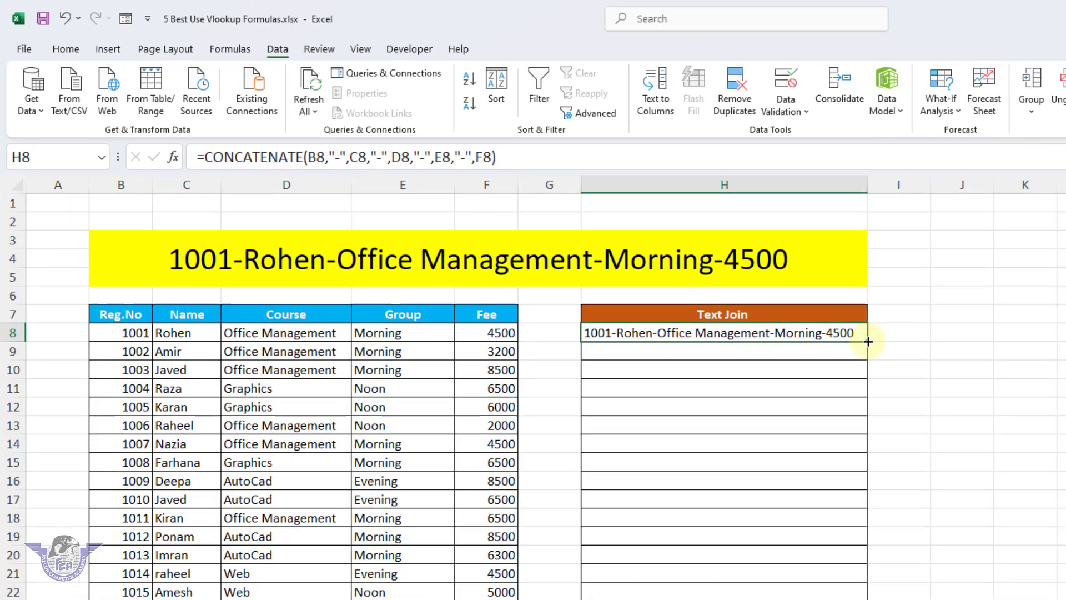
drag(893, 350, 894, 599)
drag(697, 593, 698, 577)
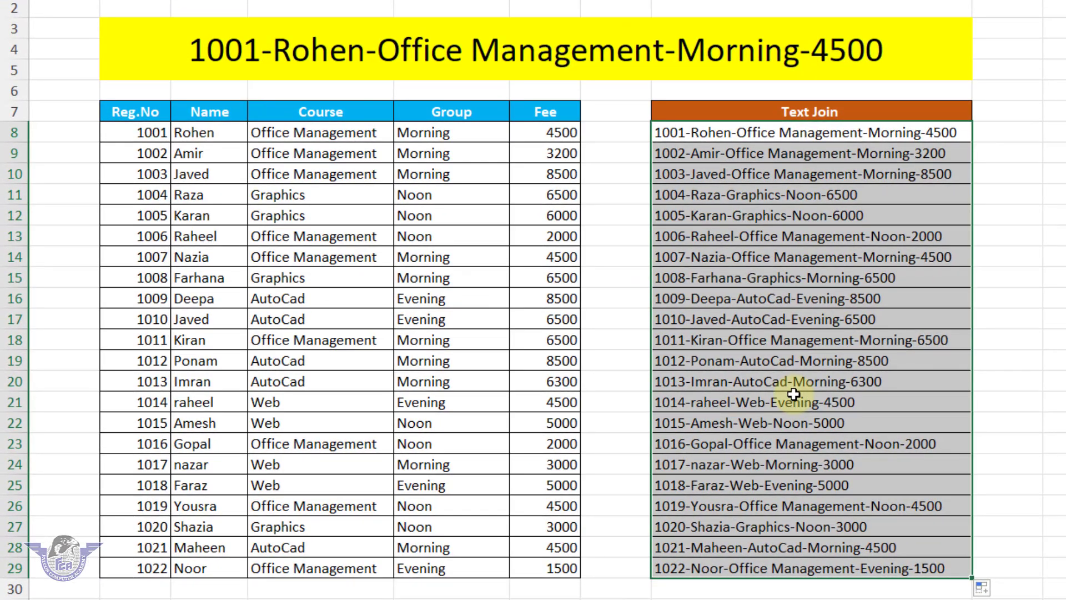
click(794, 394)
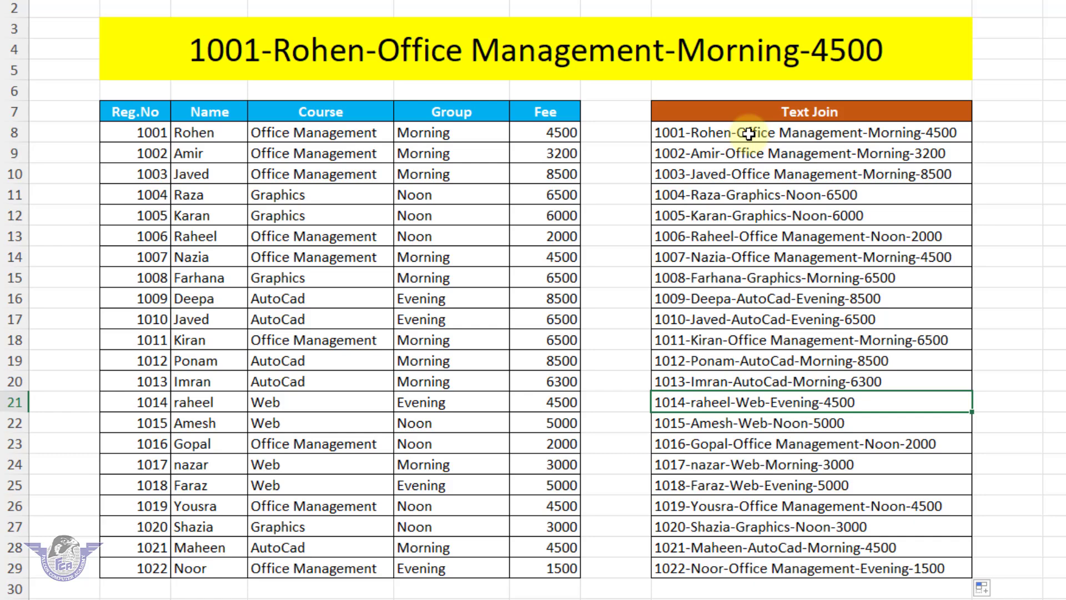
- Convert the Text Join formulas in H8:H29 to plain values in place
drag(749, 134, 746, 558)
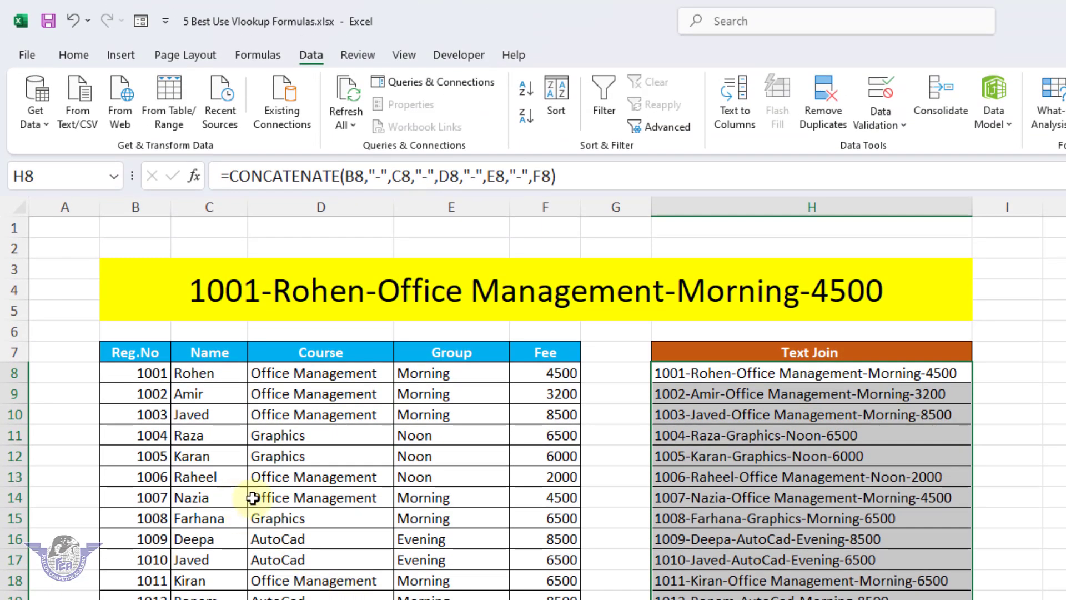
click(75, 52)
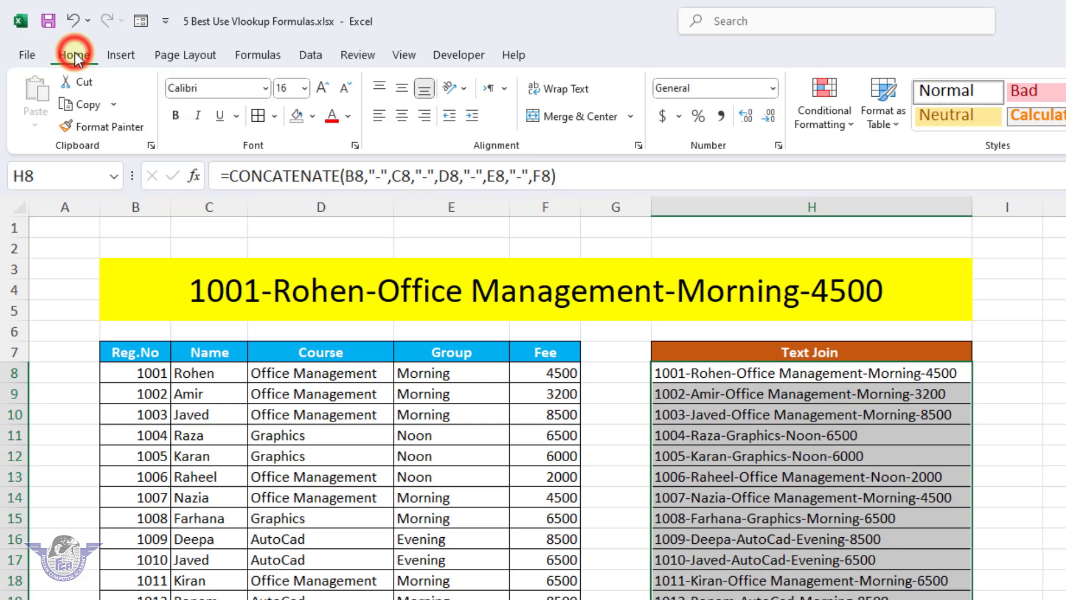
click(82, 102)
click(43, 124)
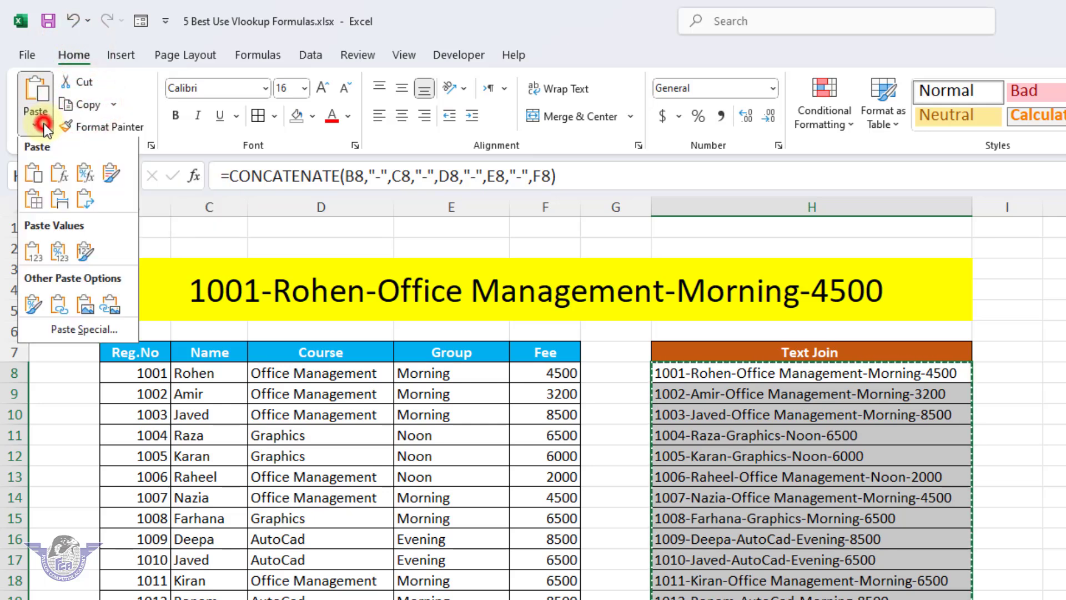
click(33, 252)
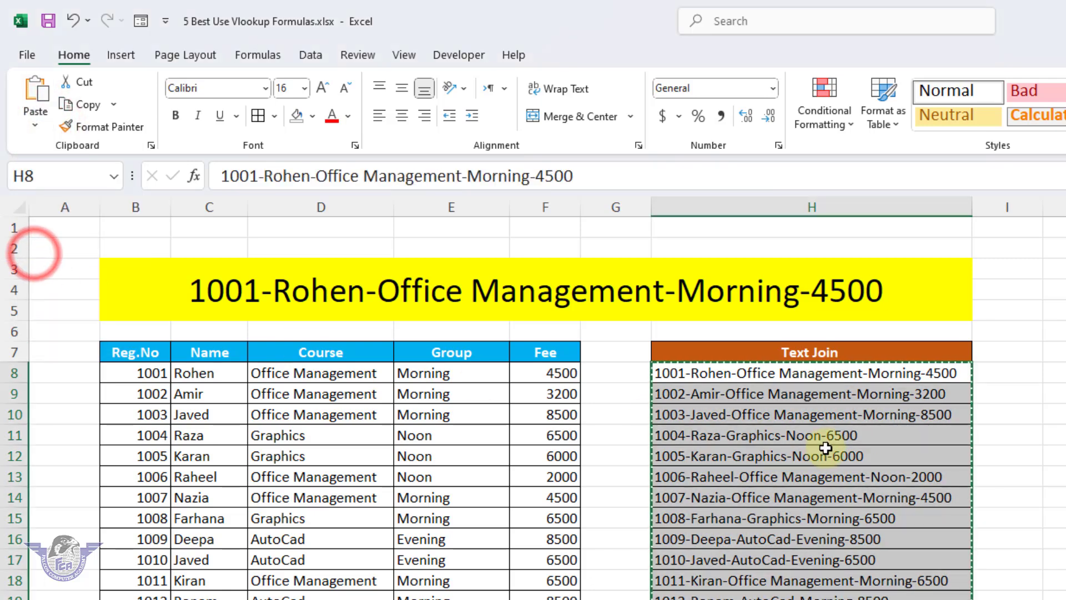
key(Escape)
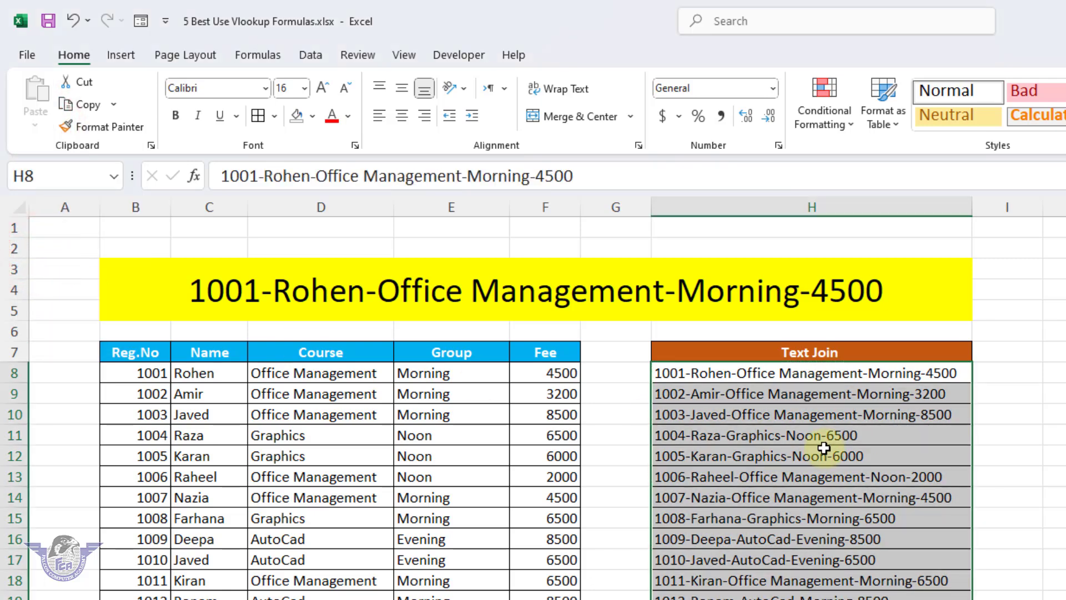
- Find all cells containing "-" in the Text Join column and look through the list of matches
key(ctrl+f)
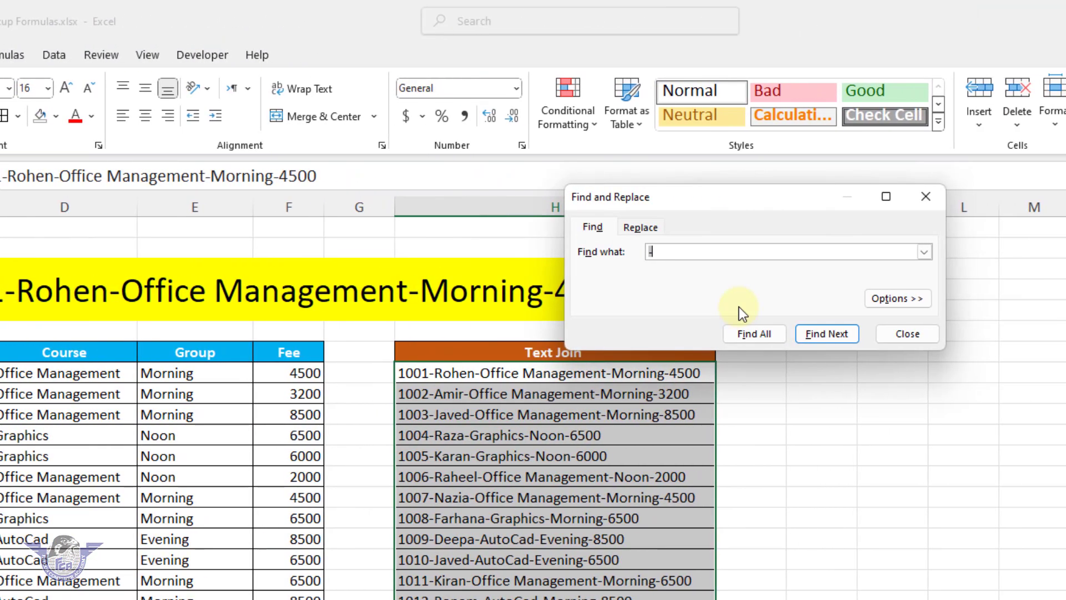
key(BackSpace)
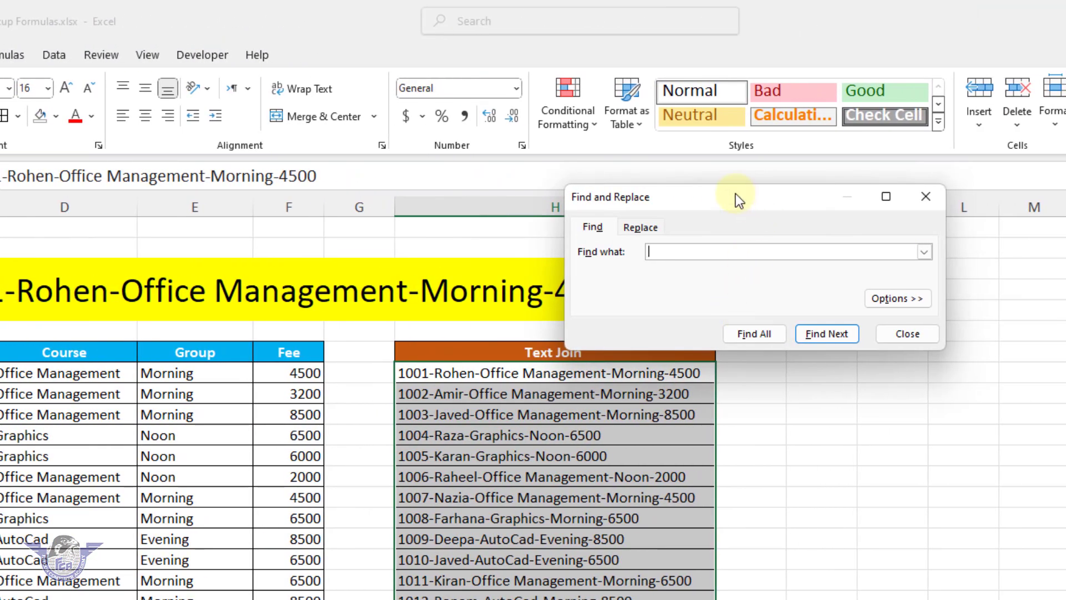
drag(735, 193, 476, 501)
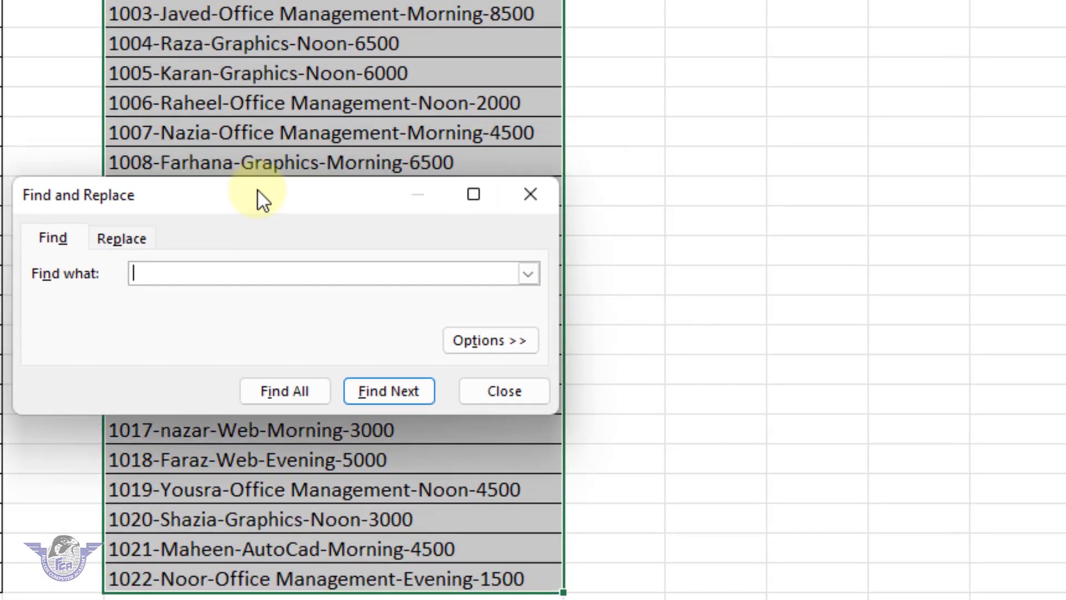
text(-)
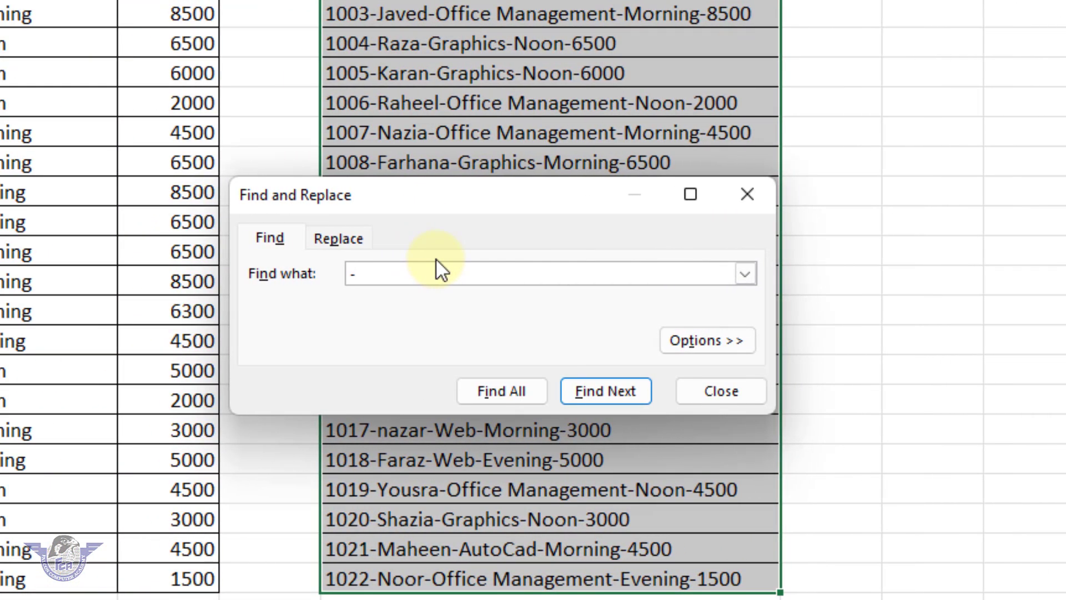
click(522, 395)
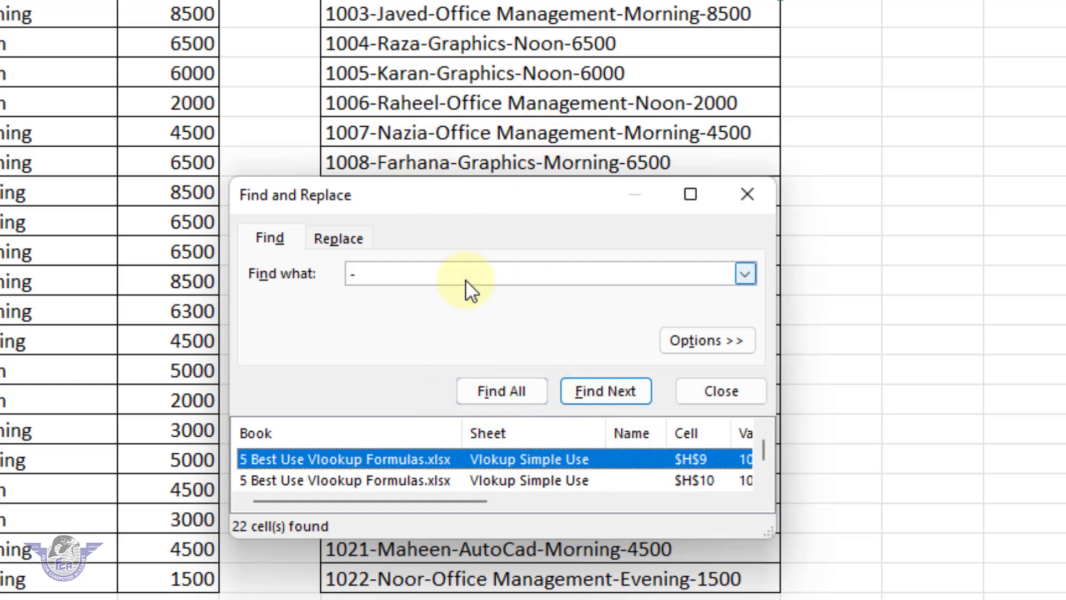
mouse_move(766, 445)
mouse_down()
mouse_move(767, 465)
mouse_move(765, 449)
mouse_up()
- Replace every "-" with "//" and close Find and Replace
click(325, 238)
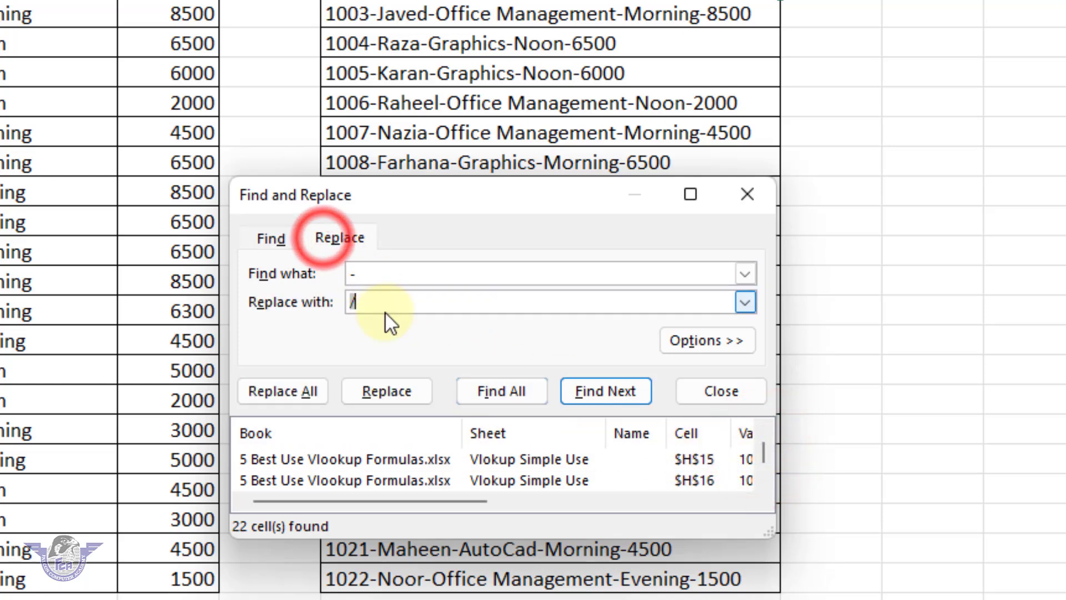
key(BackSpace)
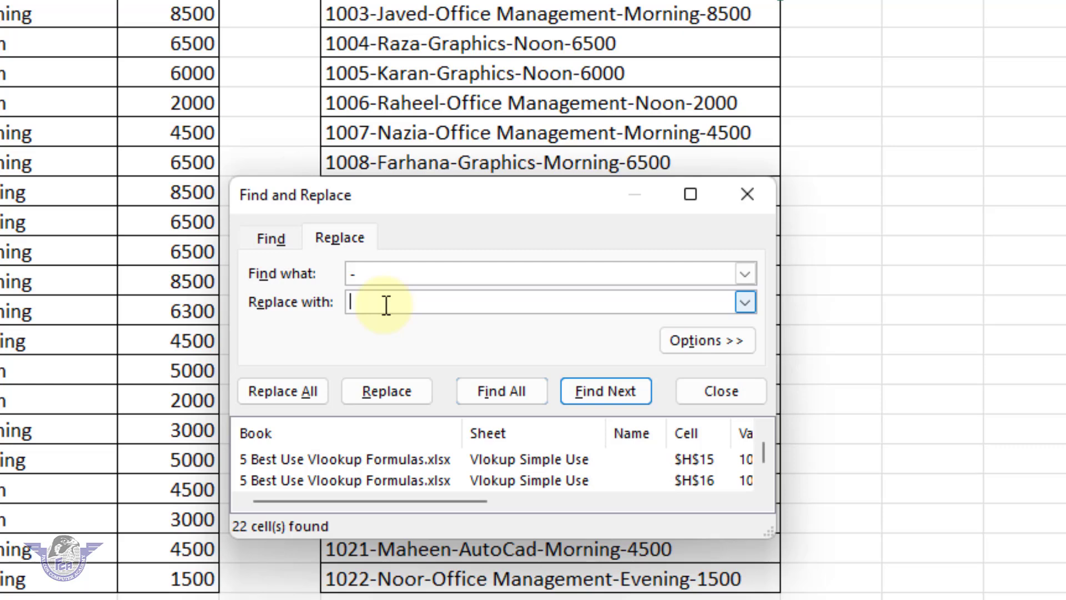
text(//)
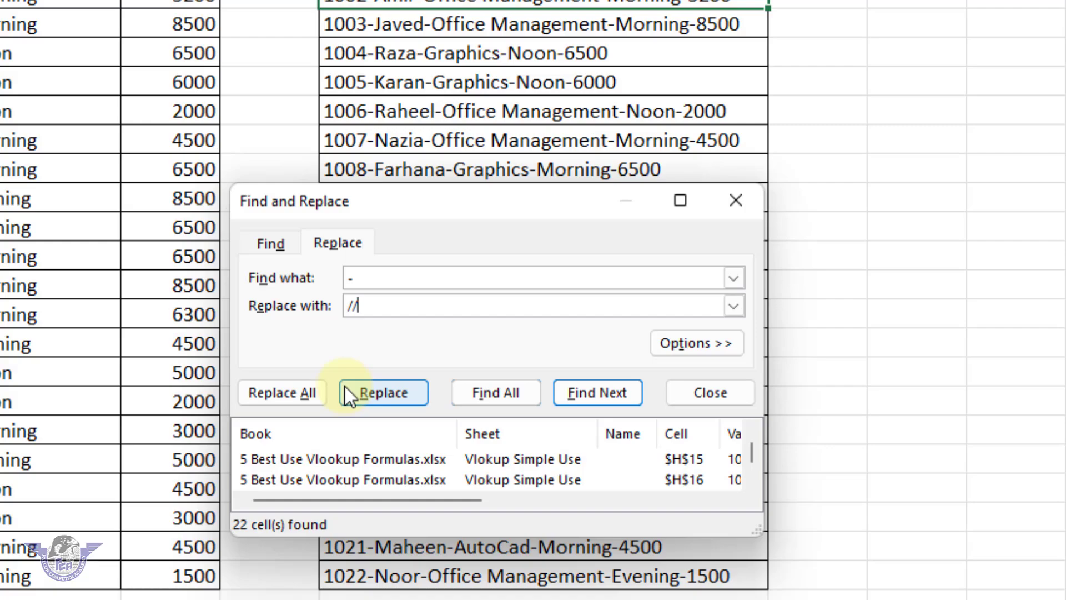
click(283, 391)
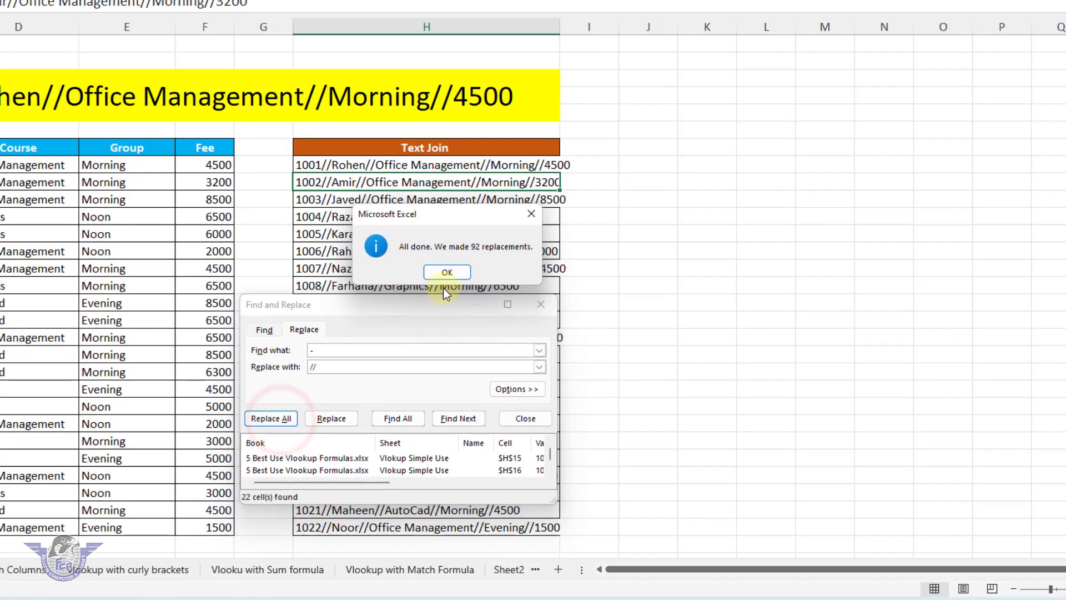
click(448, 272)
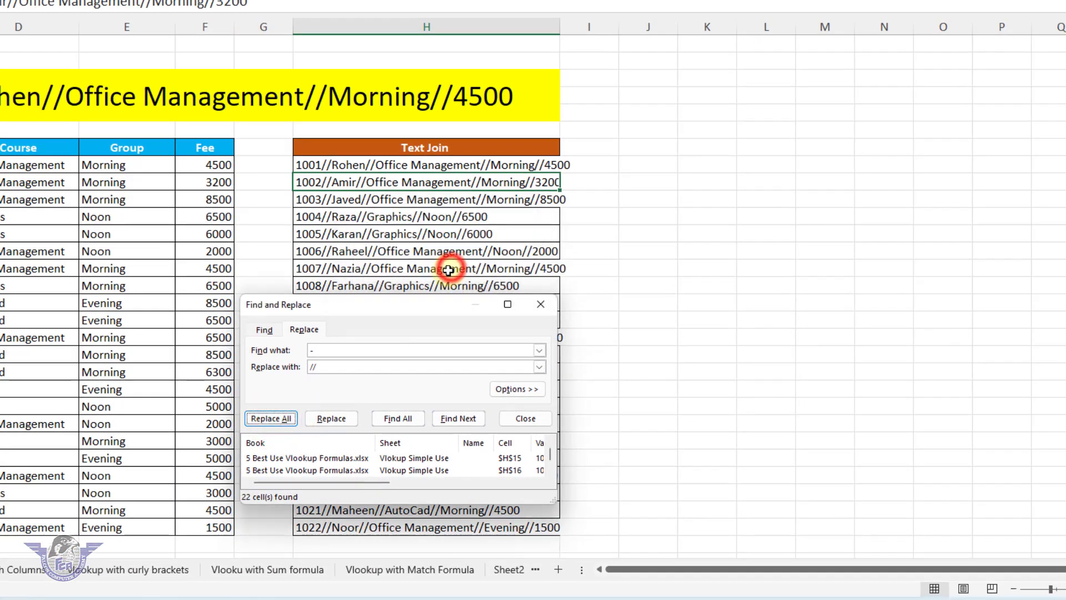
click(523, 418)
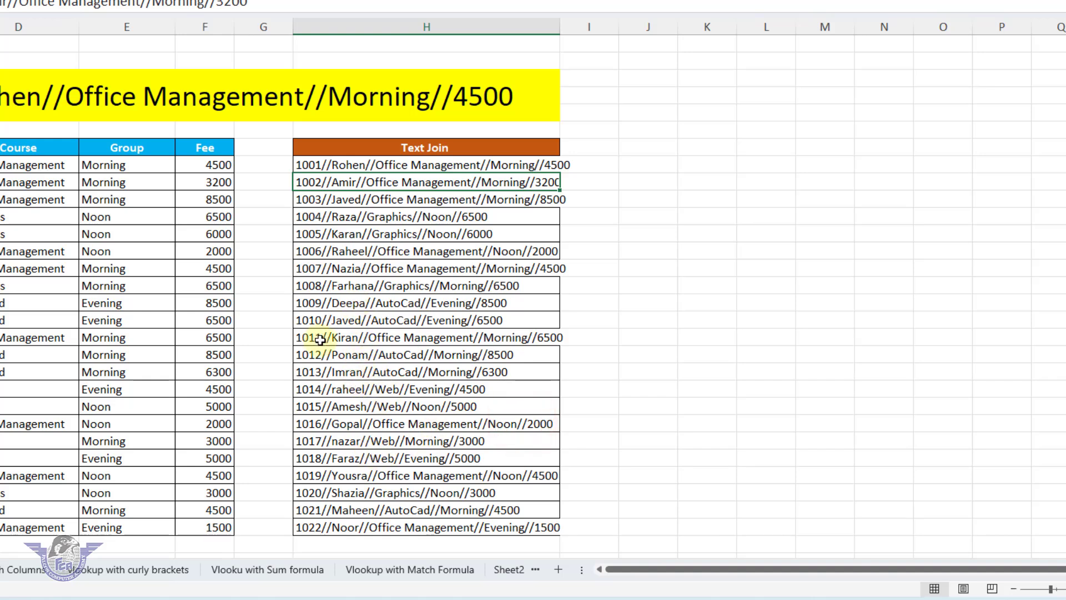
- Undo the replacement of the hyphens with double slashes
key(ctrl+z)
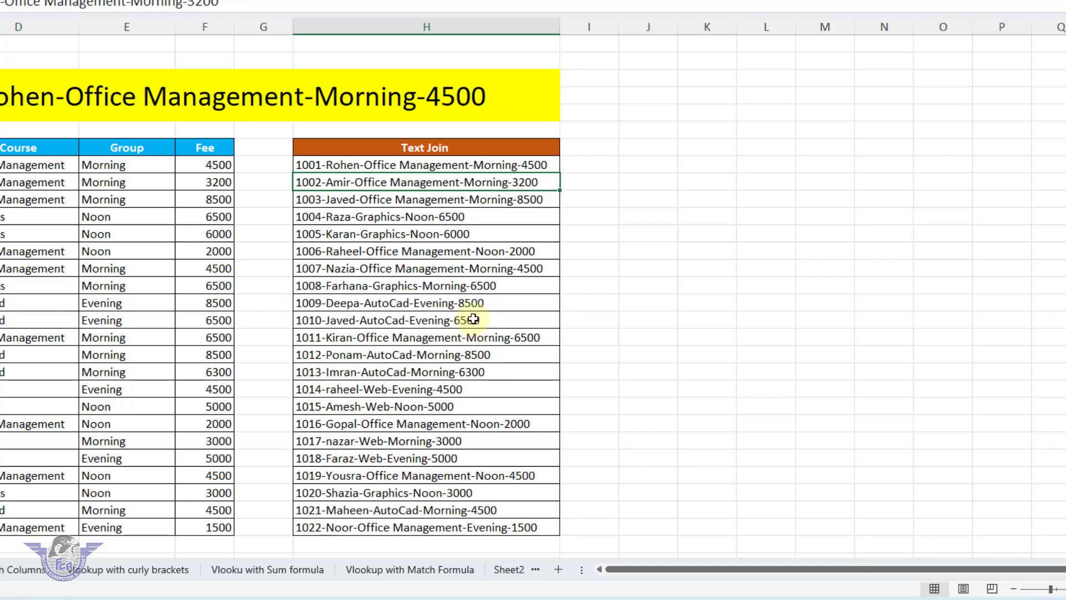
click(473, 320)
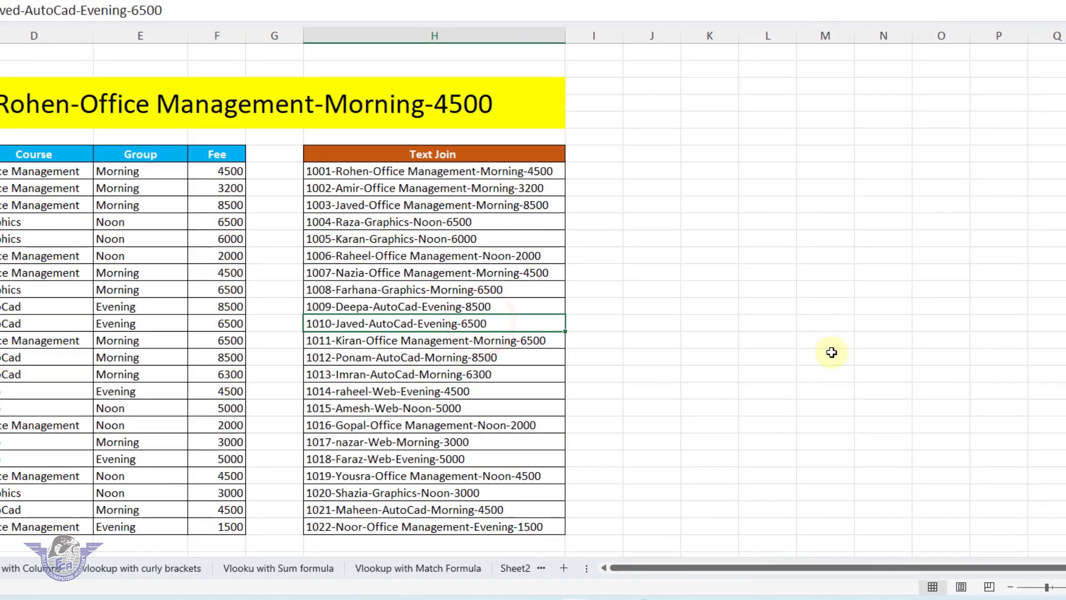